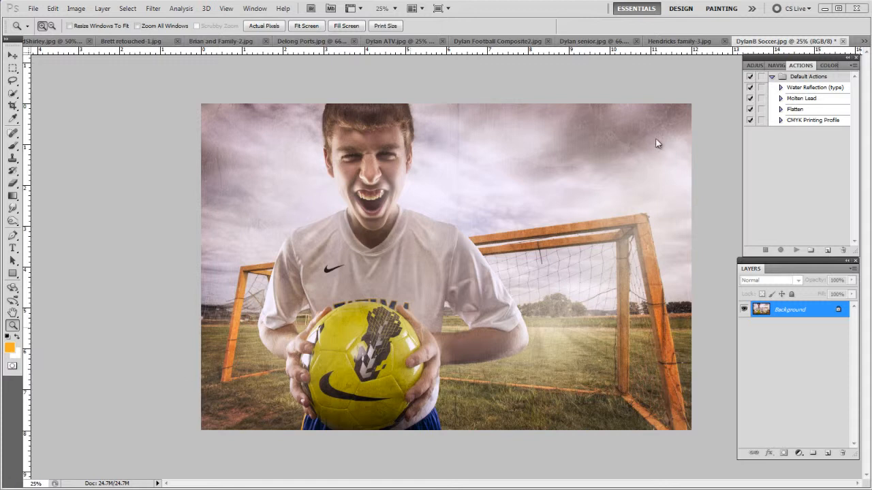
Look through several of the open photos and return to the soccer portrait
{"action": "left_click", "coordinate": [688, 41]}
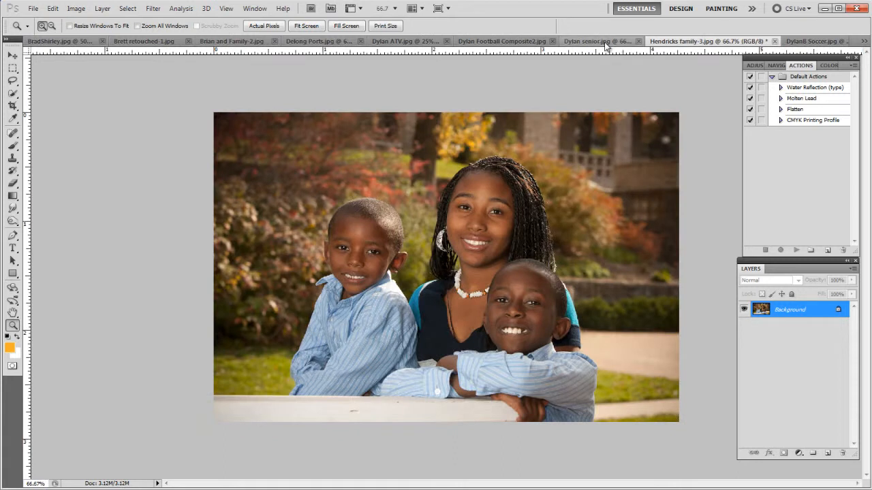
{"action": "left_click", "coordinate": [603, 42]}
{"action": "left_click", "coordinate": [500, 42]}
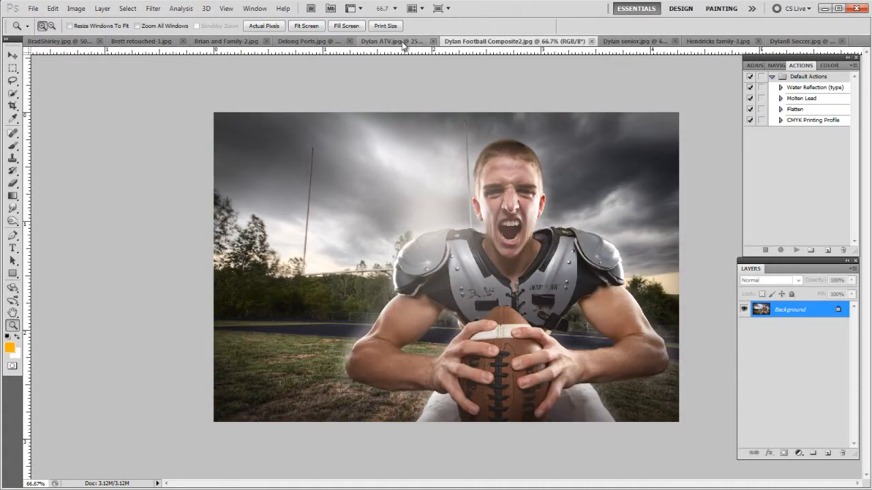
{"action": "left_click", "coordinate": [405, 42]}
{"action": "left_click", "coordinate": [795, 43]}
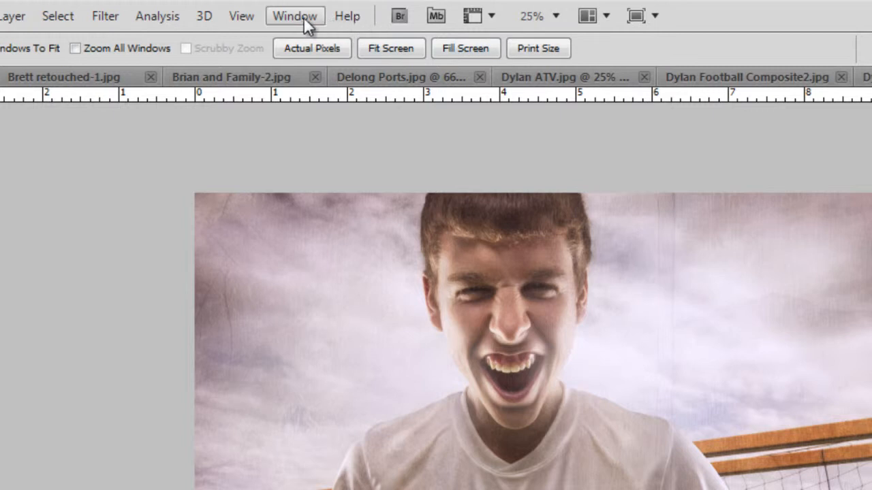
Create a new action named Sepia in the Default Actions set and start recording it
{"action": "left_click", "coordinate": [226, 18]}
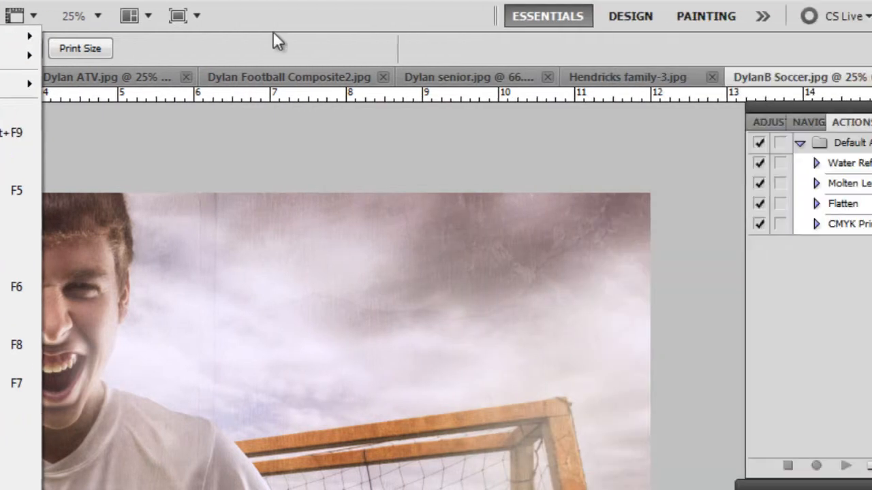
{"action": "left_click", "coordinate": [730, 32]}
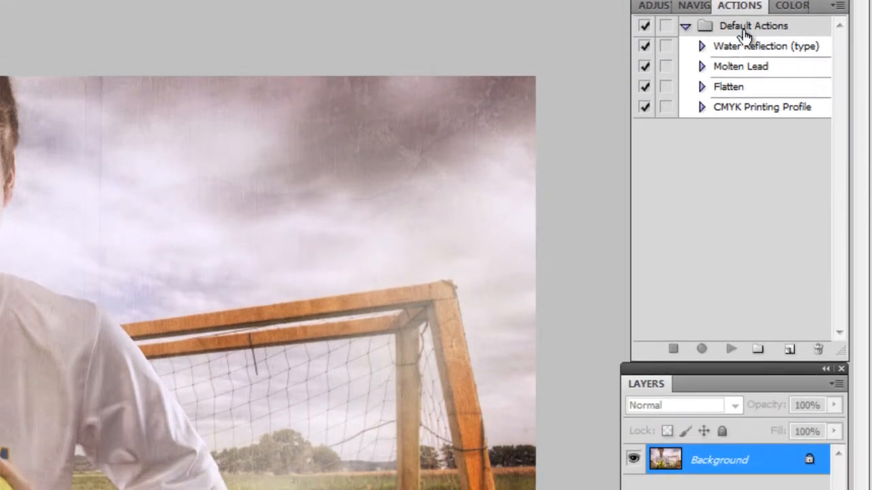
{"action": "left_click", "coordinate": [789, 355]}
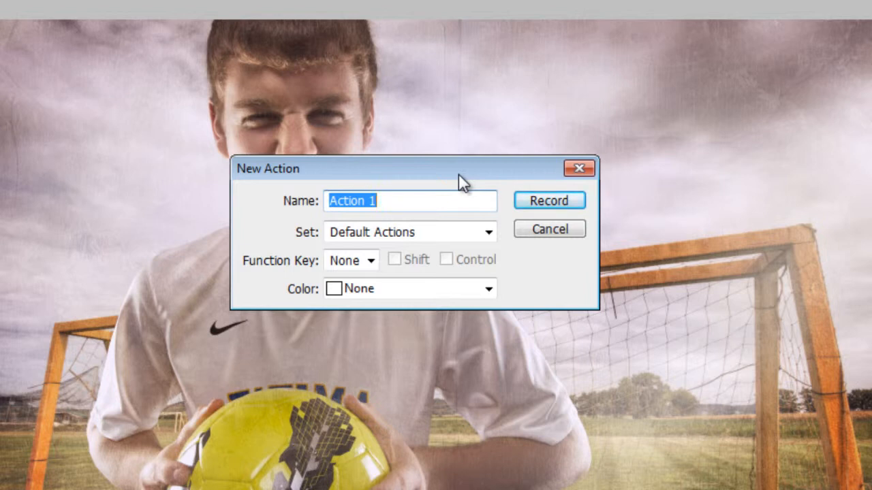
{"action": "type", "text": "Se"}
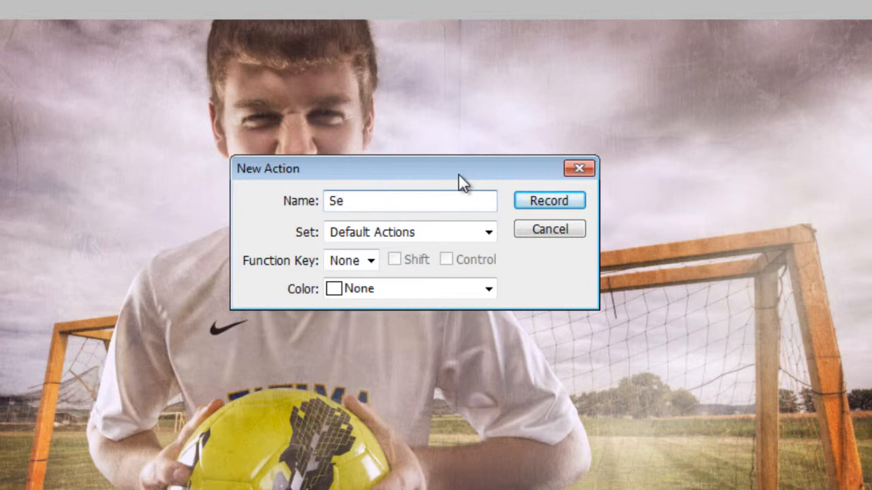
{"action": "type", "text": "pia"}
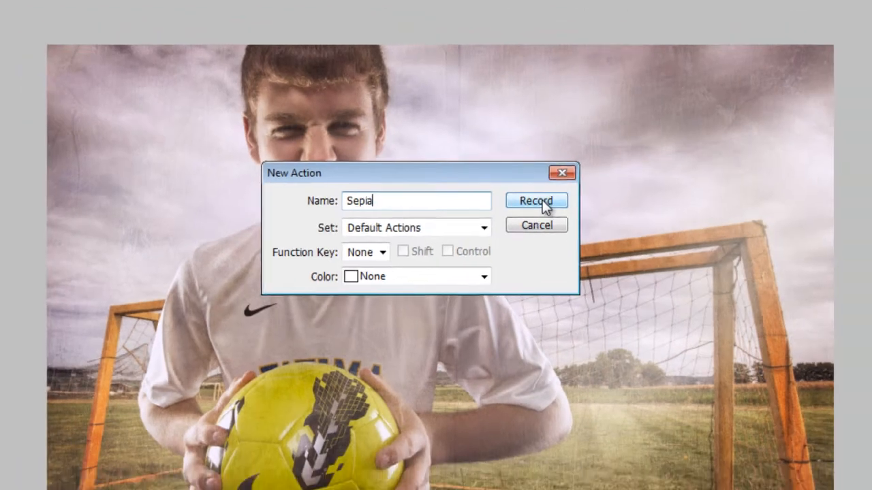
{"action": "left_click", "coordinate": [556, 201]}
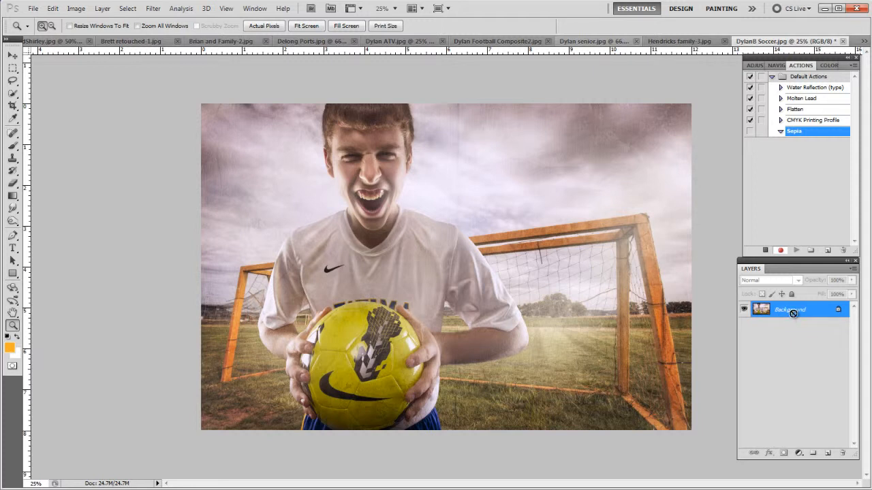
Duplicate the background layer and add a Black & White adjustment layer with default settings above the copy
{"action": "key", "text": "ctrl+j"}
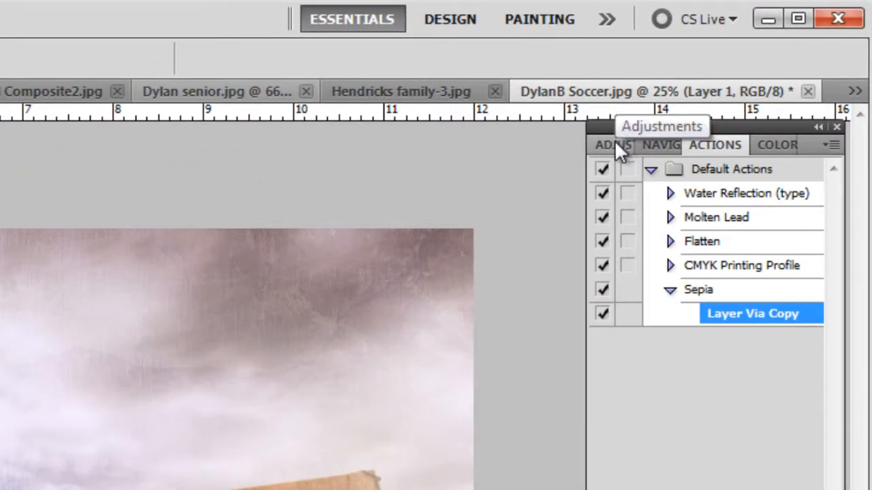
{"action": "left_click", "coordinate": [615, 145]}
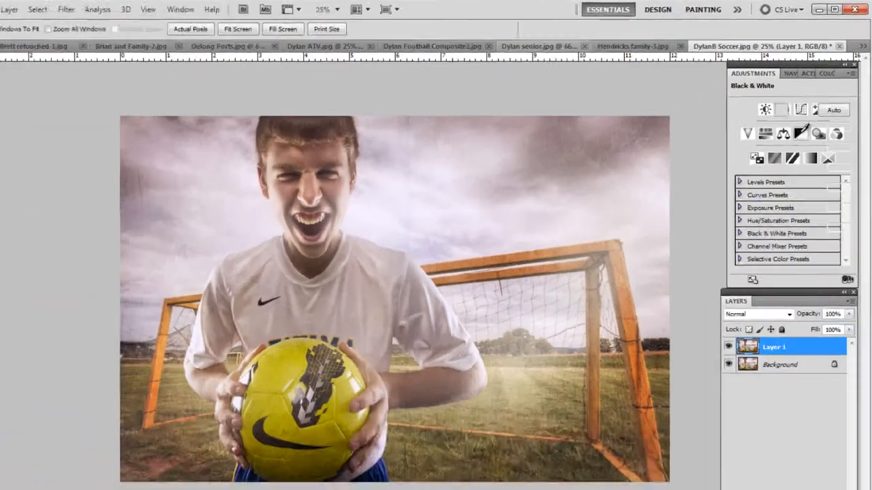
{"action": "left_click", "coordinate": [731, 266]}
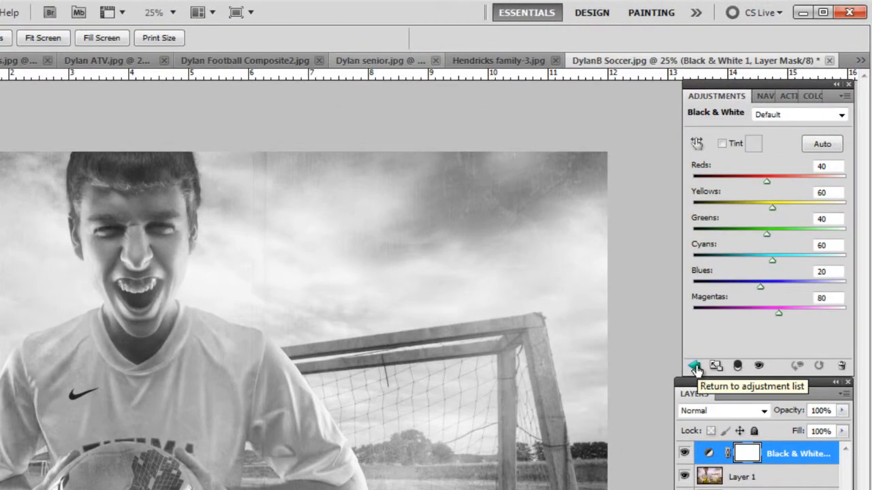
Add a Hue/Saturation adjustment layer with Colorize enabled, hue set to 30 and saturation set to 30
{"action": "left_click", "coordinate": [694, 366]}
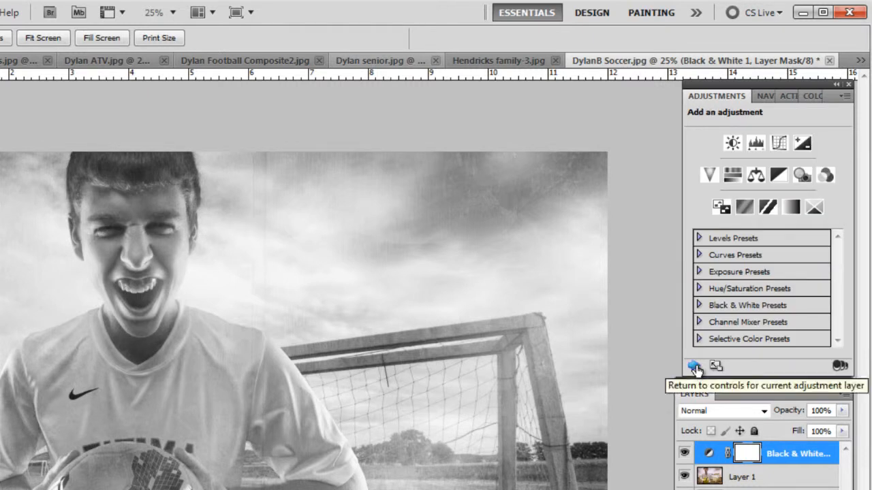
{"action": "left_click", "coordinate": [732, 176]}
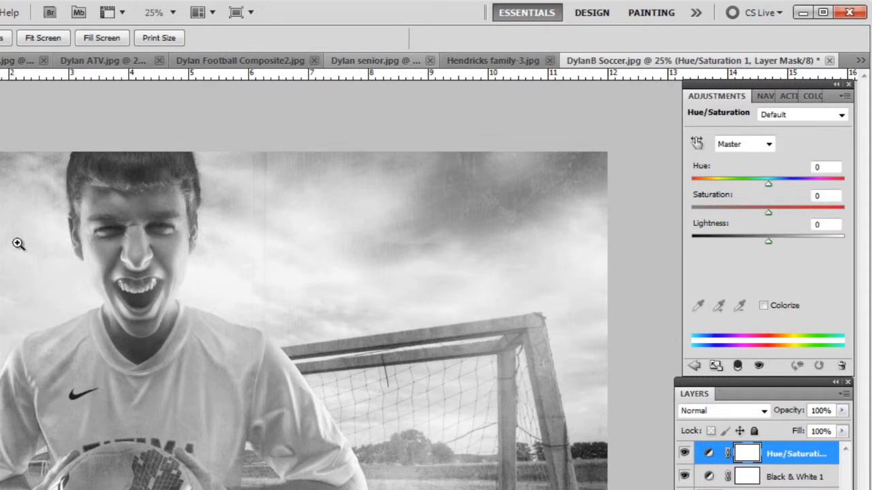
{"action": "left_click", "coordinate": [764, 306]}
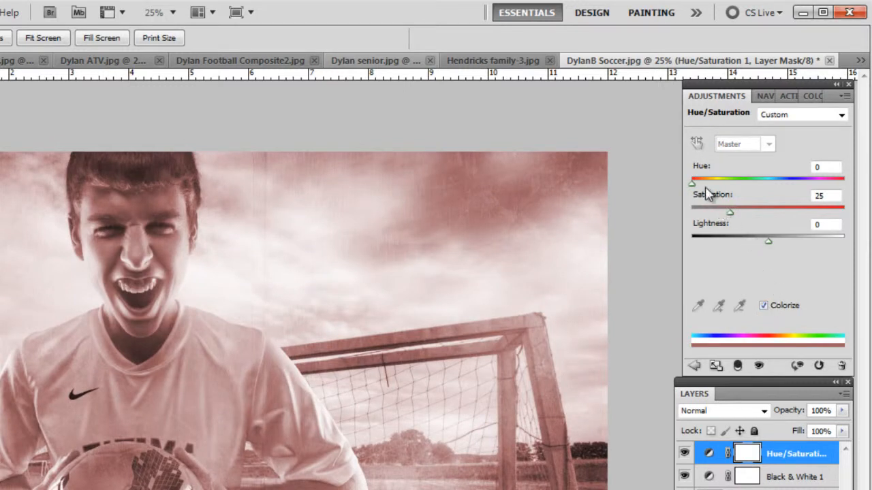
{"action": "left_click_drag", "start_coordinate": [694, 189], "coordinate": [705, 186]}
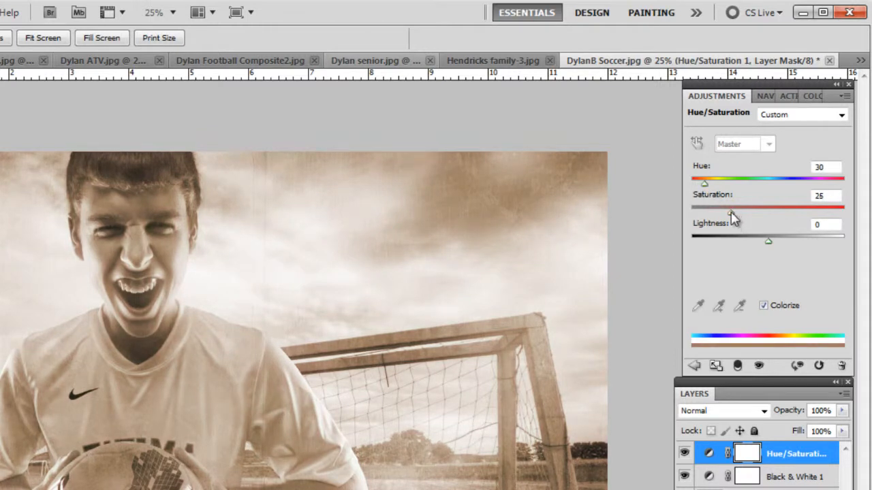
{"action": "left_click_drag", "start_coordinate": [730, 213], "coordinate": [738, 212]}
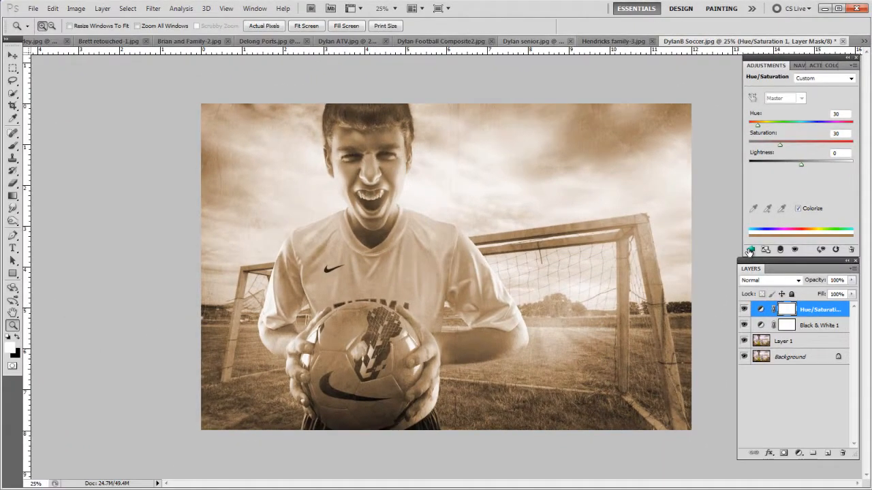
{"action": "left_click", "coordinate": [750, 250]}
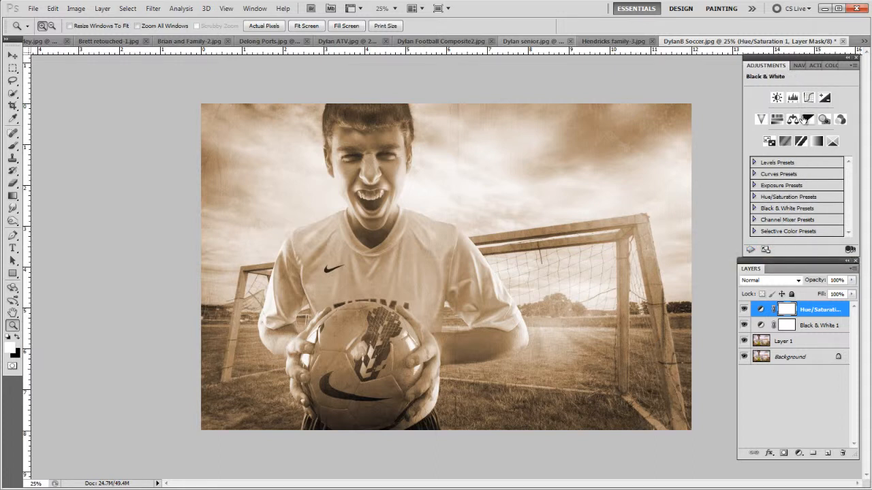
Select the background layer and flatten the image into a single layer
{"action": "left_click", "coordinate": [807, 361]}
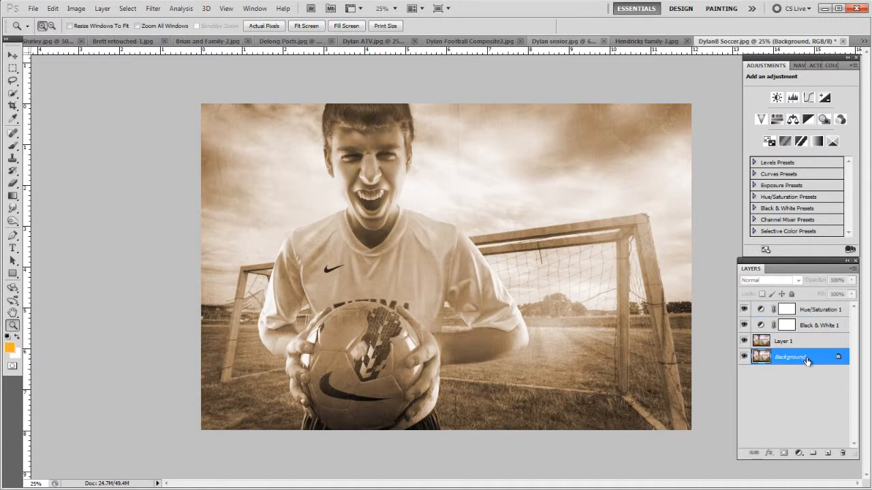
{"action": "right_click", "coordinate": [806, 362]}
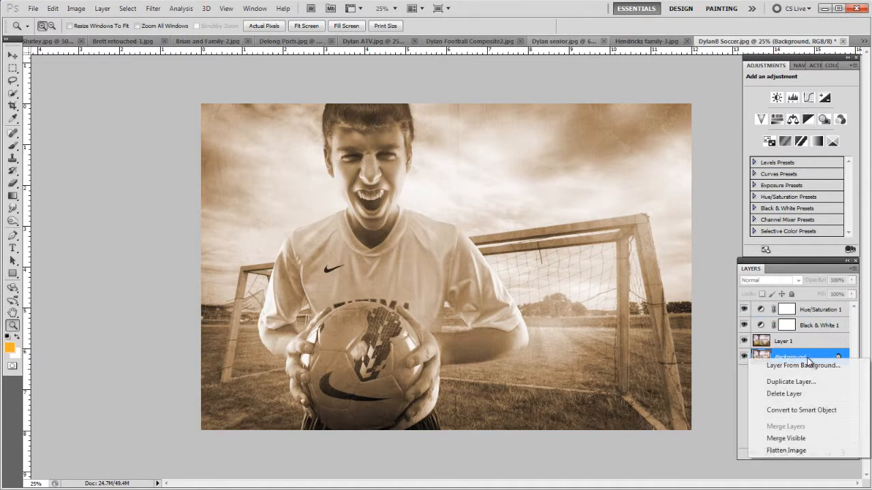
{"action": "left_click", "coordinate": [787, 451]}
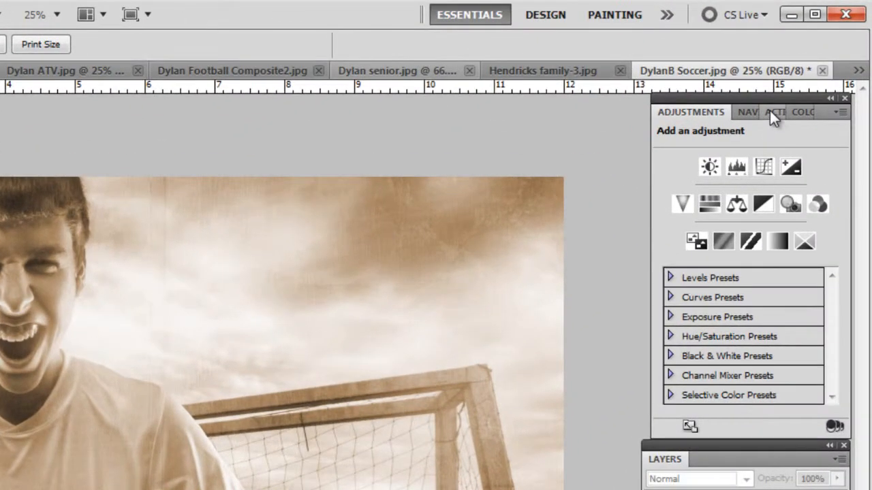
Stop recording the Sepia action, collapse its steps, and close the soccer photo without saving the changes
{"action": "left_click", "coordinate": [770, 112]}
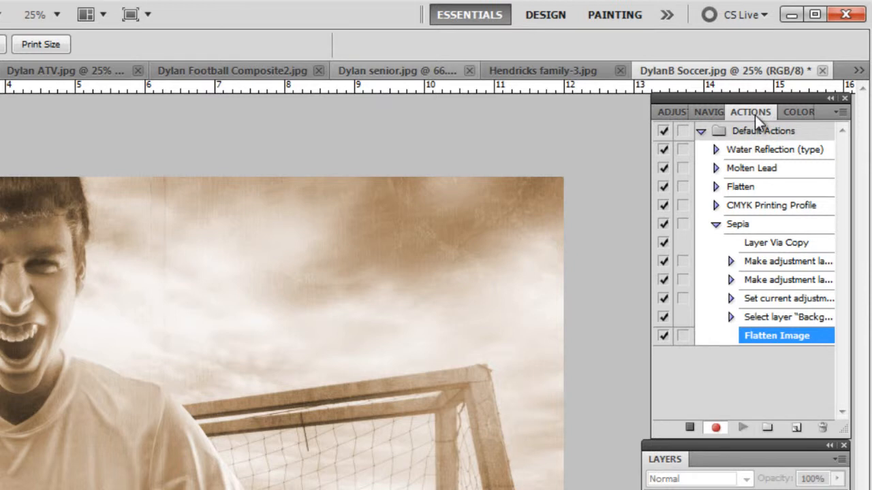
{"action": "left_click", "coordinate": [689, 429]}
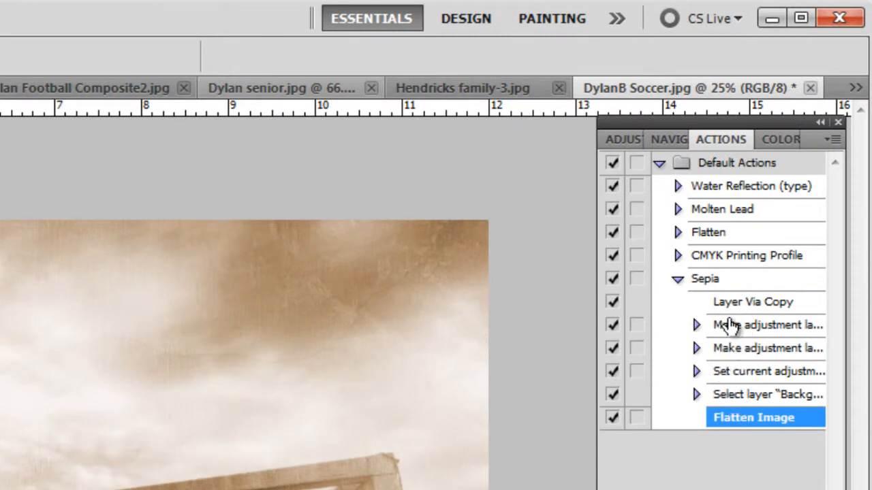
{"action": "left_click", "coordinate": [678, 279]}
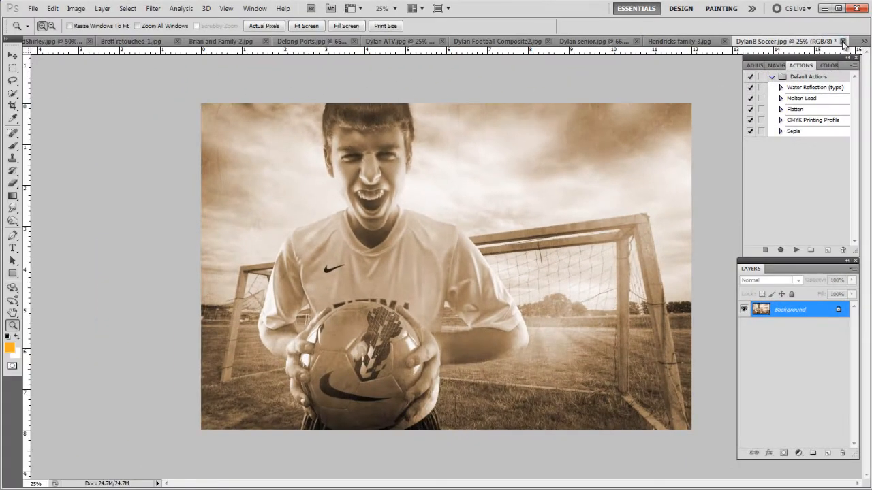
{"action": "left_click", "coordinate": [814, 82]}
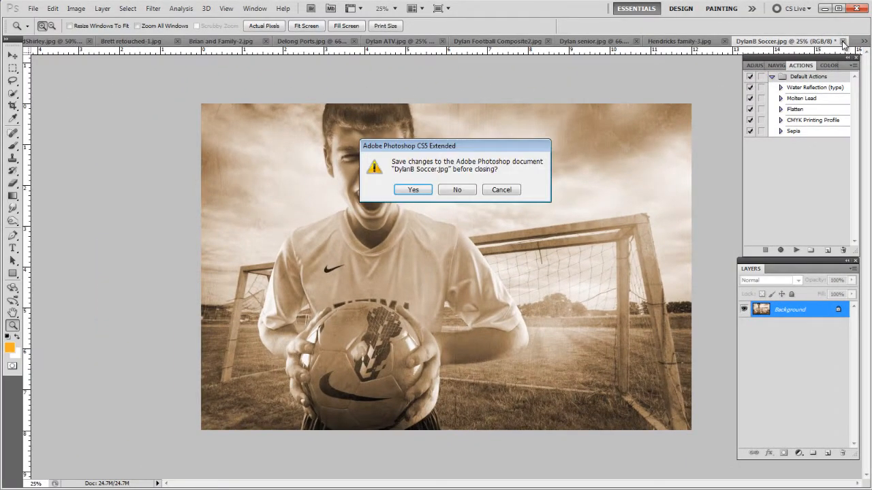
{"action": "left_click", "coordinate": [457, 192]}
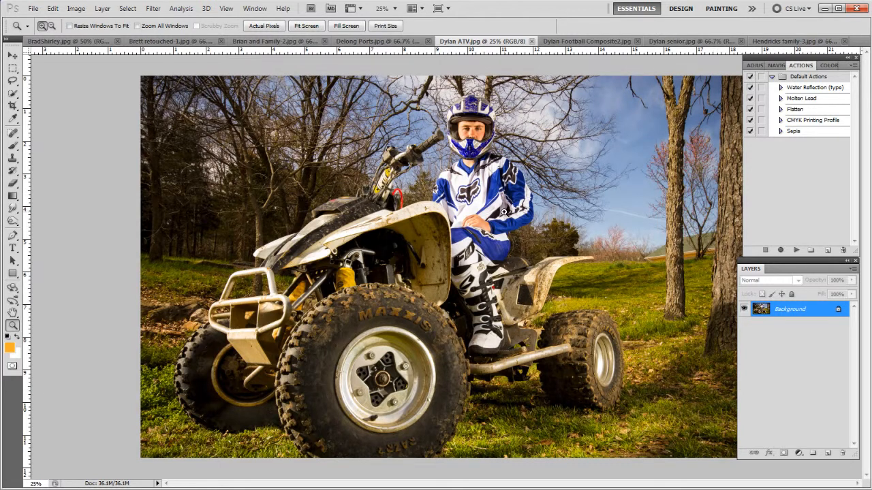
Look through the remaining open photos, ending on the football composite
{"action": "left_click", "coordinate": [793, 41]}
{"action": "left_click", "coordinate": [684, 42]}
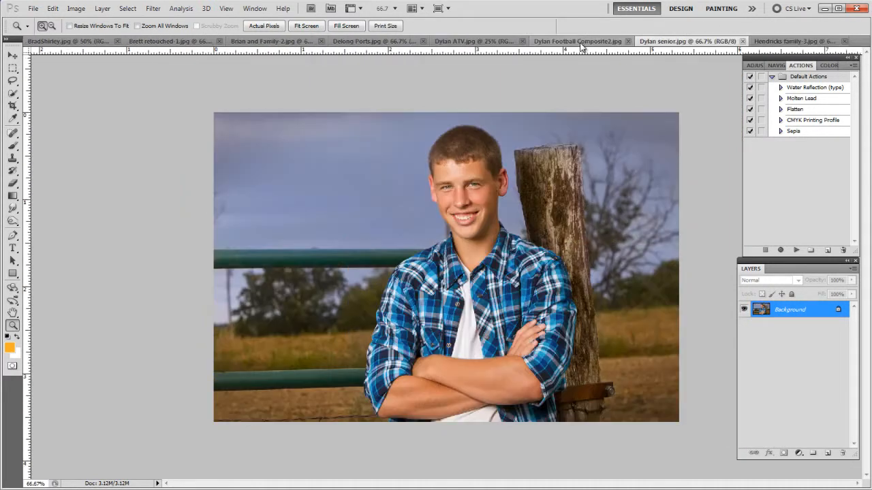
{"action": "left_click", "coordinate": [553, 43]}
{"action": "left_click", "coordinate": [468, 42]}
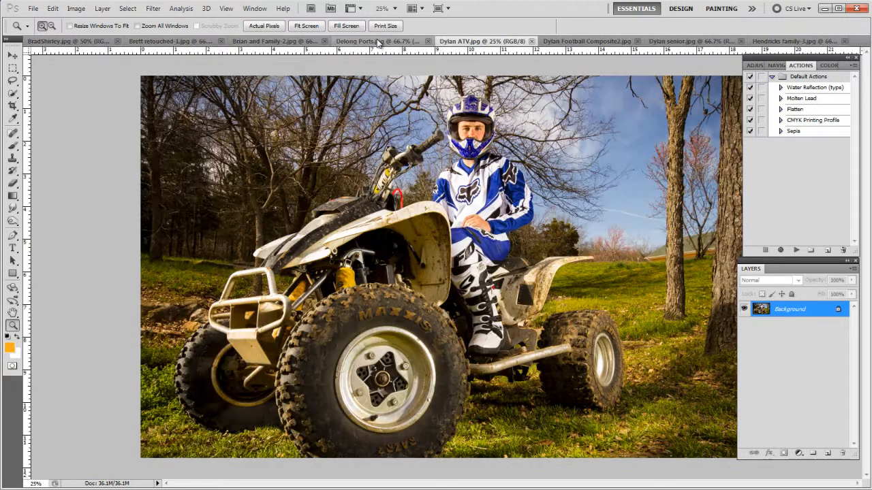
{"action": "left_click", "coordinate": [379, 42]}
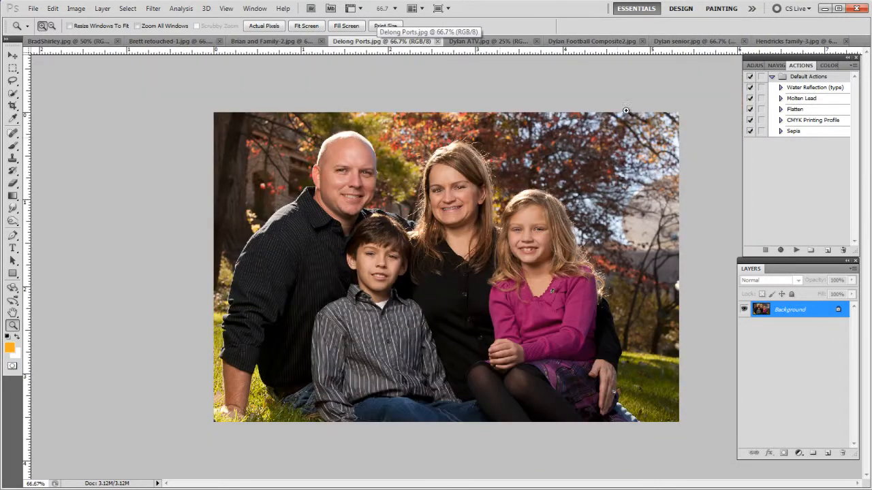
{"action": "left_click", "coordinate": [592, 42]}
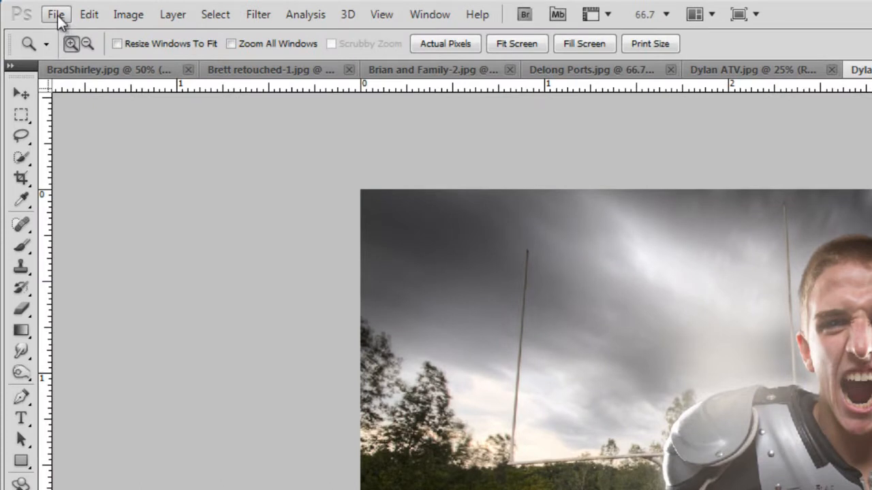
Open the Batch automation dialog and choose the Sepia action from the Default Actions set
{"action": "left_click", "coordinate": [57, 15]}
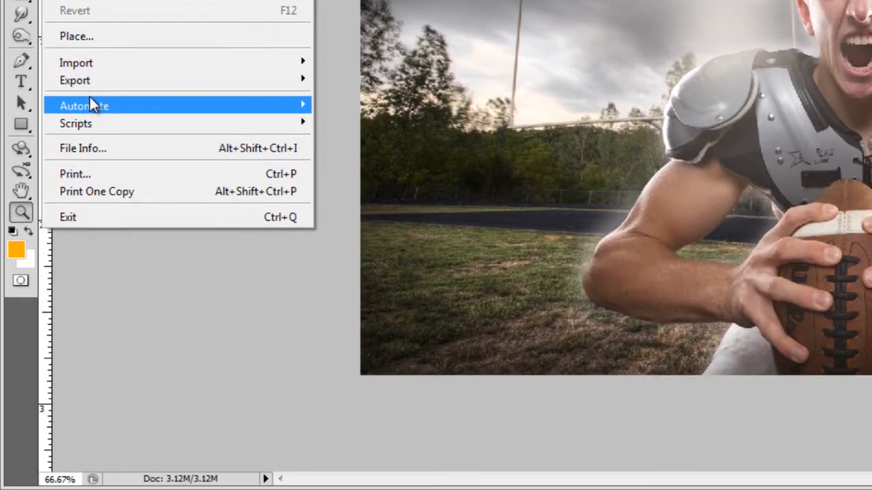
{"action": "mouse_move", "coordinate": [159, 240]}
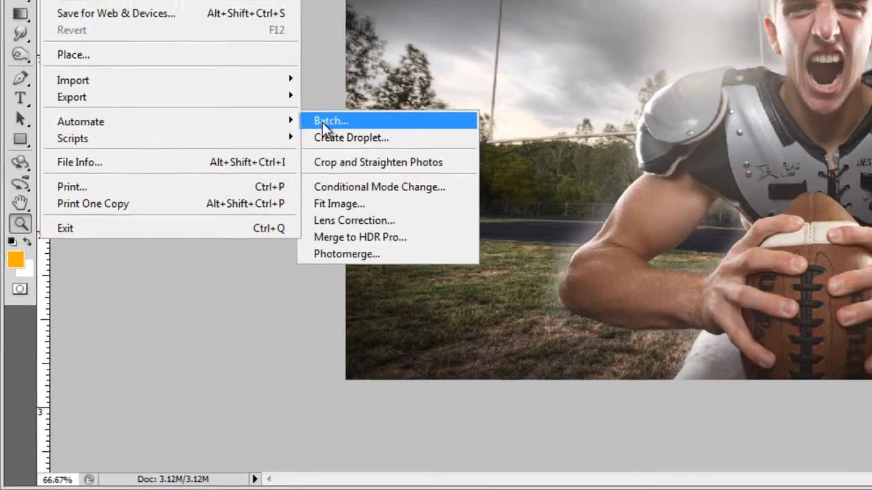
{"action": "left_click", "coordinate": [337, 106]}
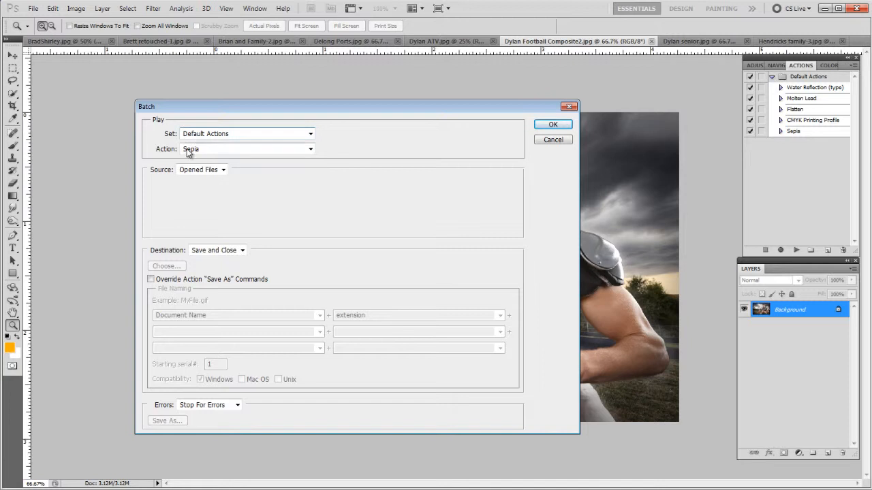
{"action": "left_click", "coordinate": [237, 151]}
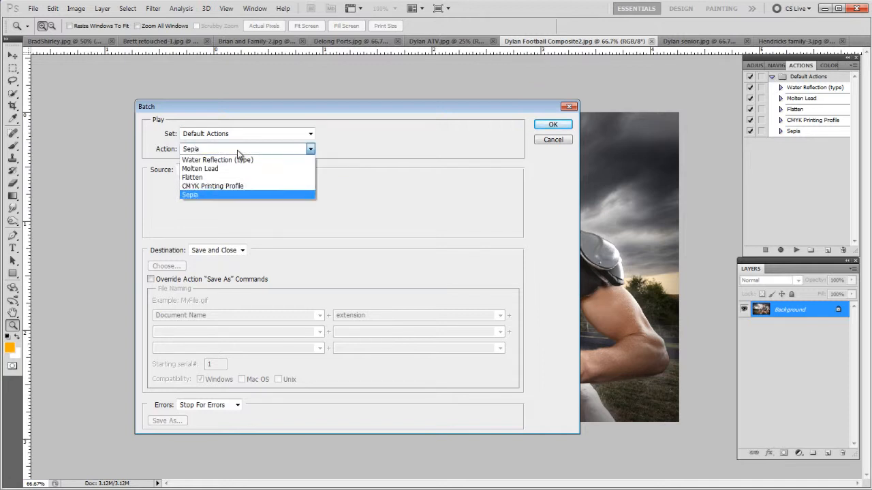
{"action": "left_click", "coordinate": [218, 196]}
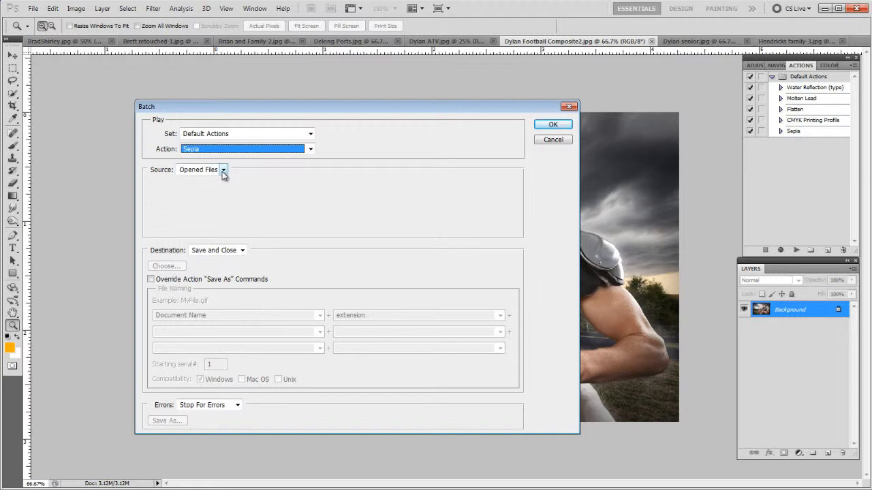
Set the batch source to Opened Files and the destination to None, and run the Sepia batch on the photos
{"action": "left_click", "coordinate": [222, 171]}
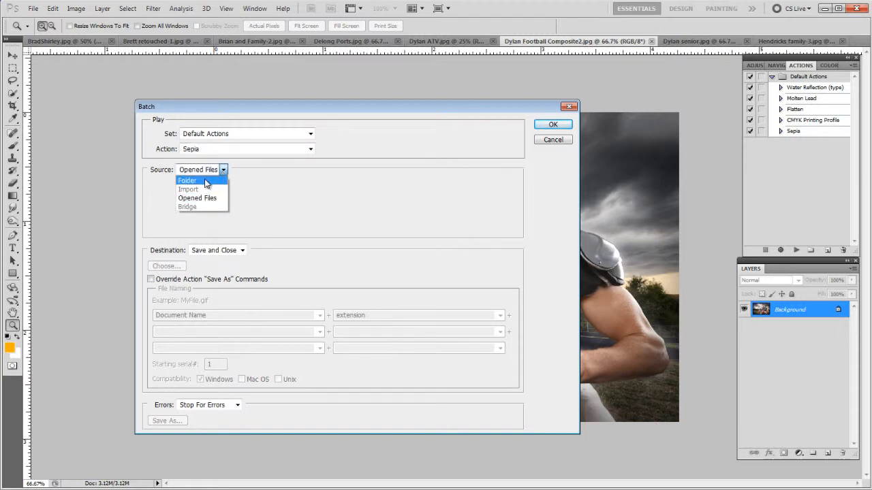
{"action": "left_click", "coordinate": [208, 202]}
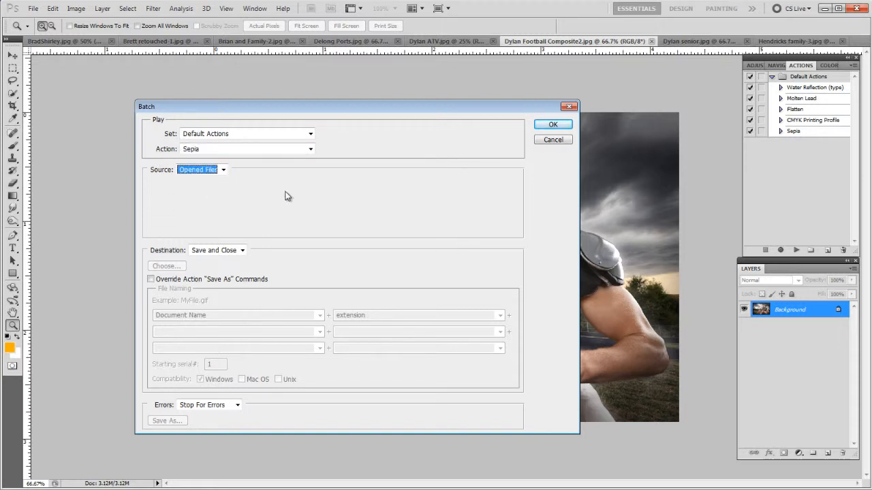
{"action": "left_click", "coordinate": [215, 251]}
{"action": "left_click", "coordinate": [213, 261]}
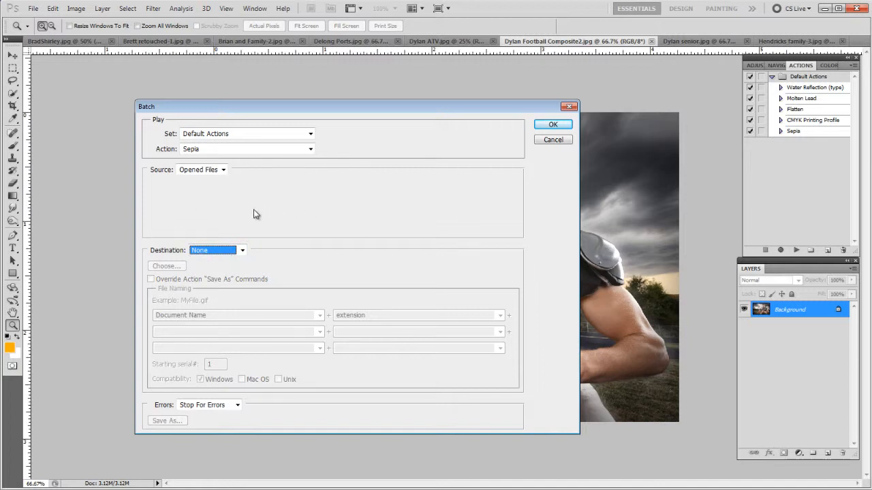
{"action": "left_click", "coordinate": [543, 125]}
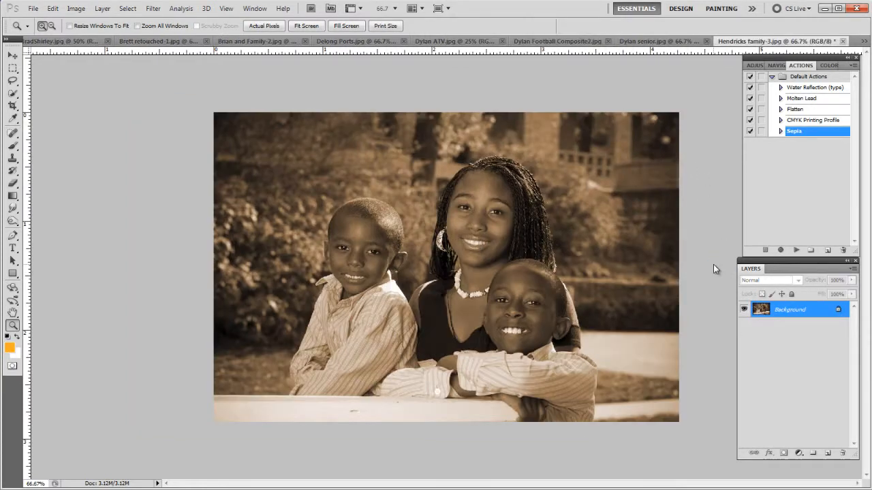
Look through all the open photos to check the sepia effect, ending on the portrait of the couple
{"action": "left_click", "coordinate": [681, 43]}
{"action": "left_click", "coordinate": [588, 42]}
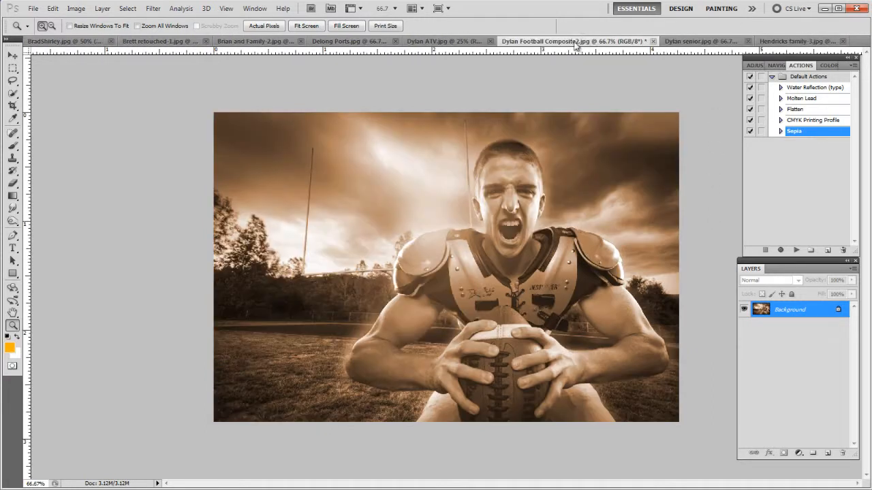
{"action": "left_click", "coordinate": [467, 42]}
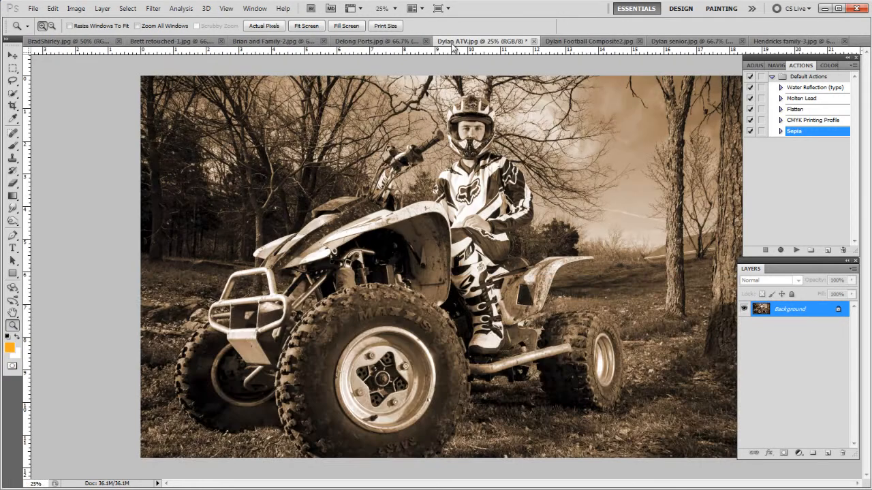
{"action": "left_click", "coordinate": [383, 43]}
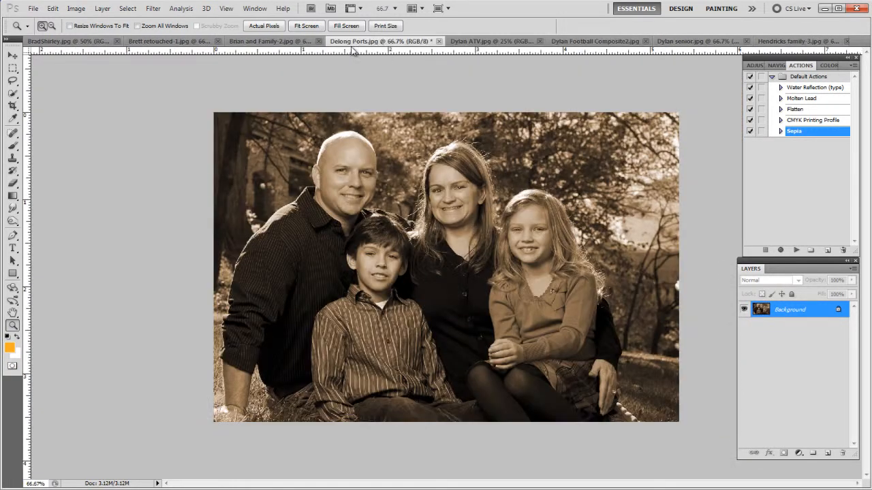
{"action": "left_click", "coordinate": [288, 43]}
{"action": "left_click", "coordinate": [191, 43]}
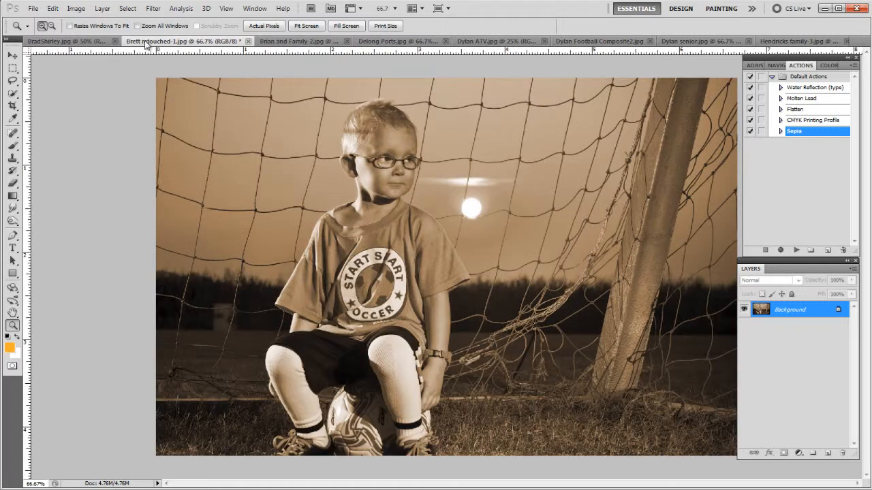
{"action": "left_click", "coordinate": [96, 43]}
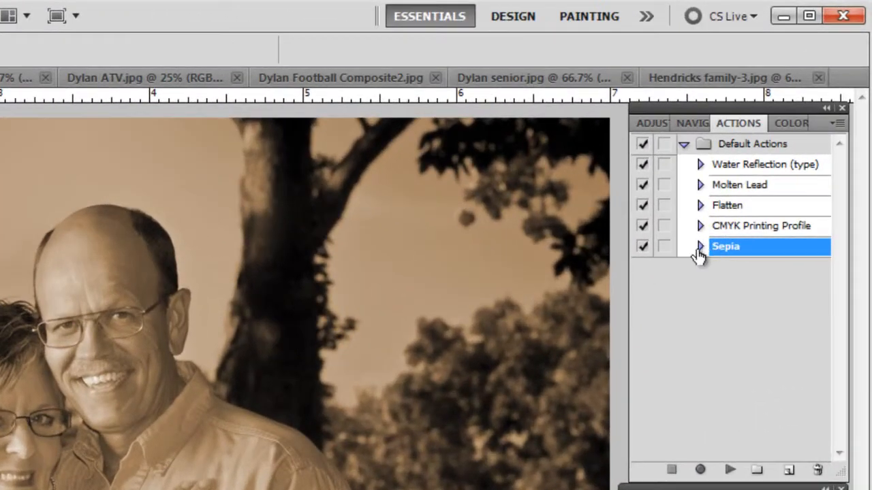
Expand the Sepia action and examine the recorded settings of its two adjustment layer steps, collapsing each one after viewing
{"action": "left_click", "coordinate": [699, 247]}
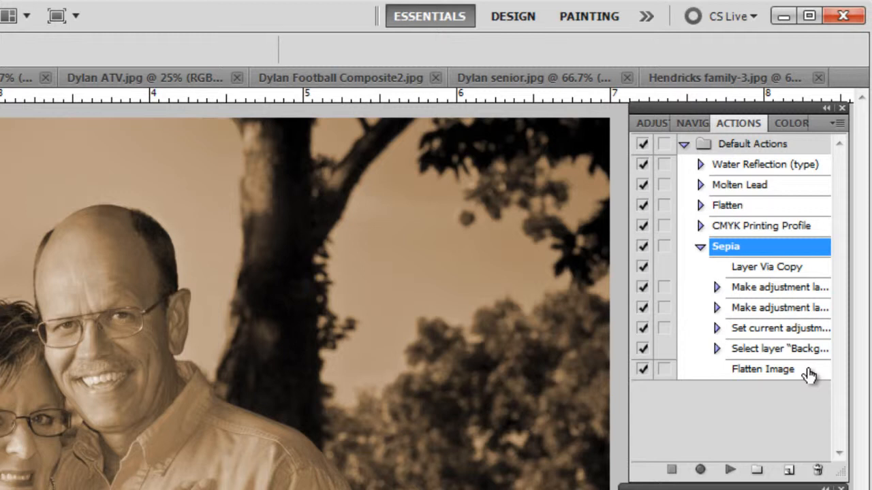
{"action": "left_click", "coordinate": [716, 289]}
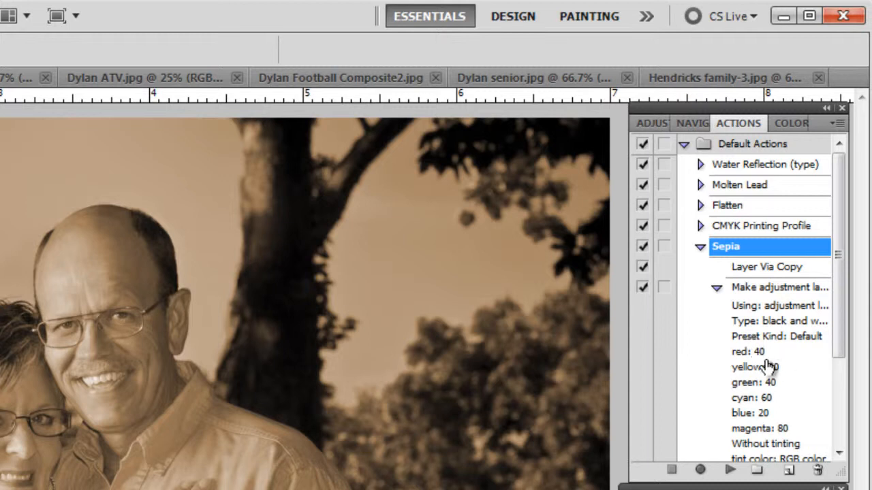
{"action": "left_click", "coordinate": [716, 288]}
{"action": "left_click", "coordinate": [716, 308]}
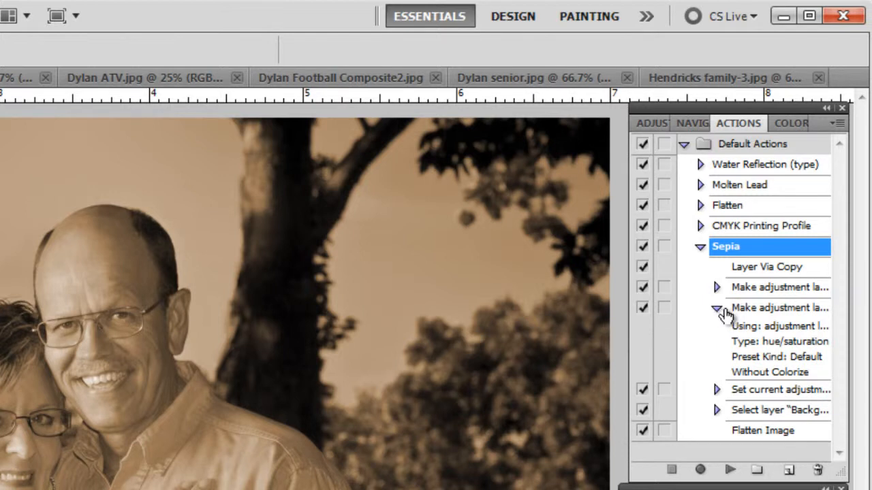
{"action": "left_click", "coordinate": [717, 307]}
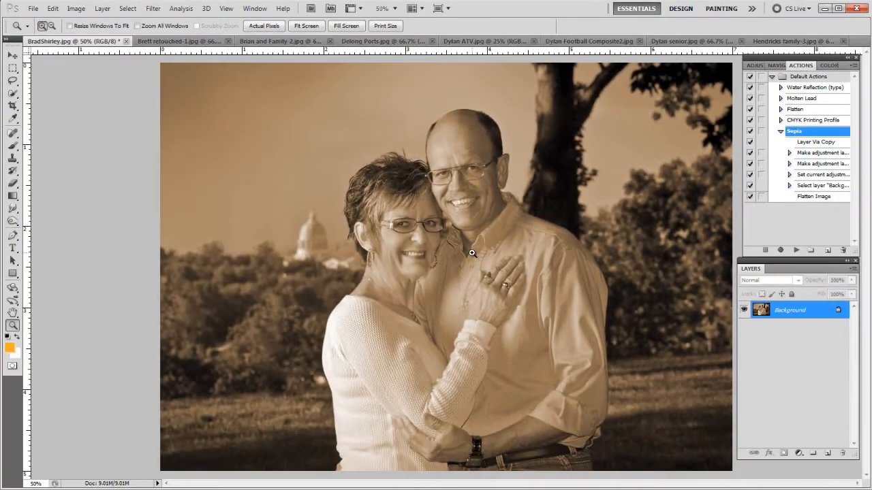